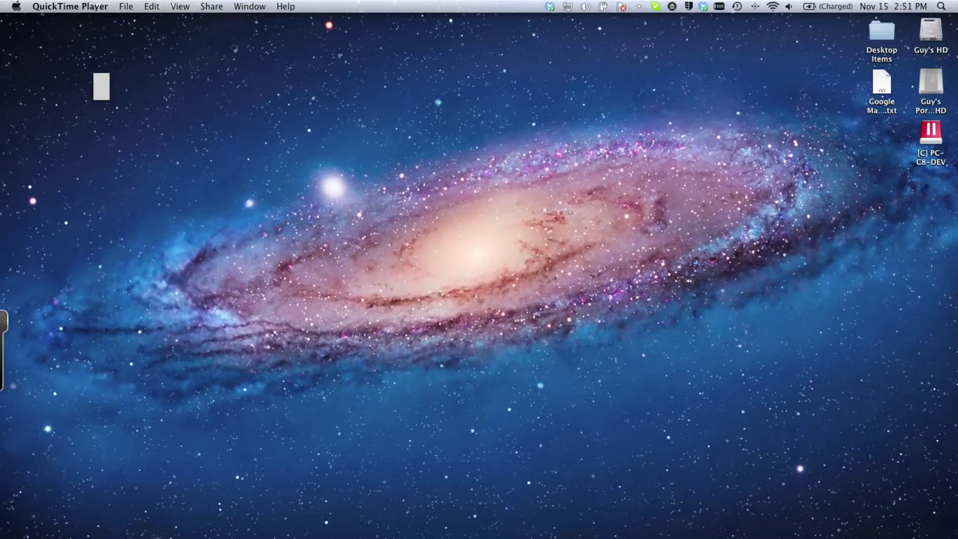
Open and close a Finder window, then launch iTunes on its Podcasts library and Chrome.
{"action": "mouse_move", "coordinate": [181, 519]}
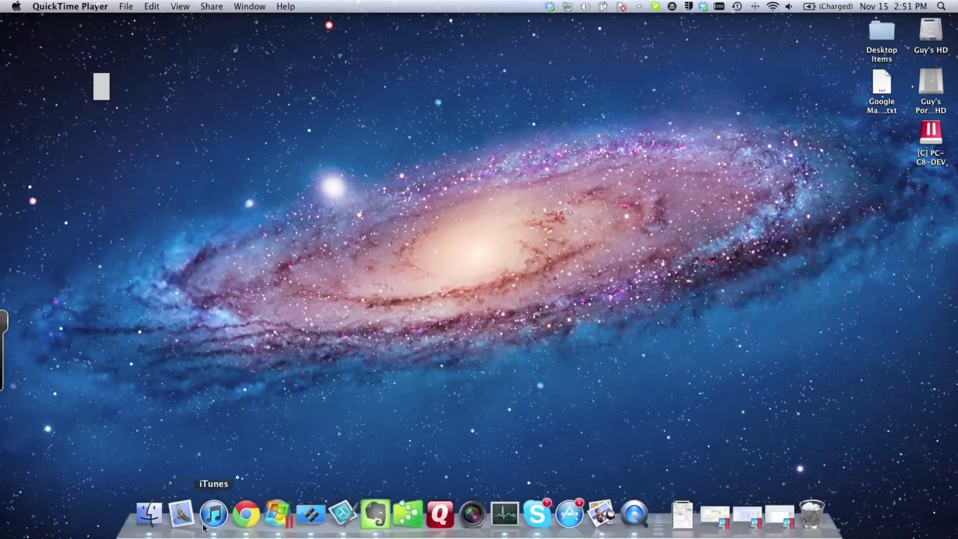
{"action": "left_click", "coordinate": [158, 519]}
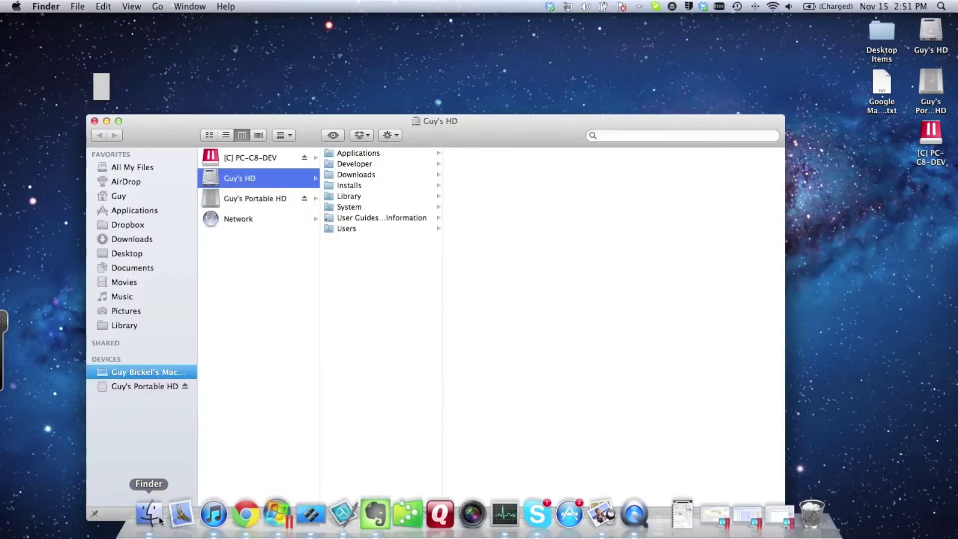
{"action": "left_click", "coordinate": [94, 122]}
{"action": "left_click", "coordinate": [223, 523]}
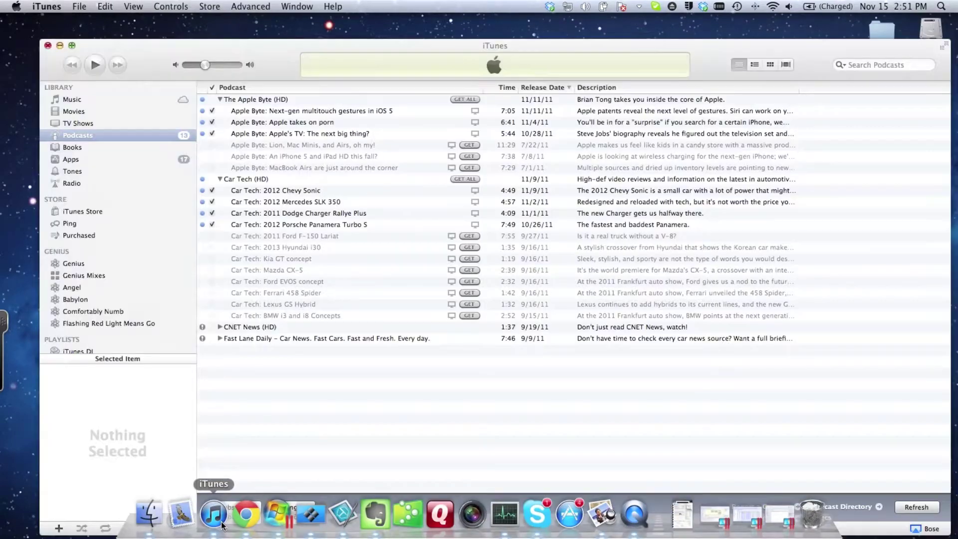
{"action": "left_click", "coordinate": [245, 519]}
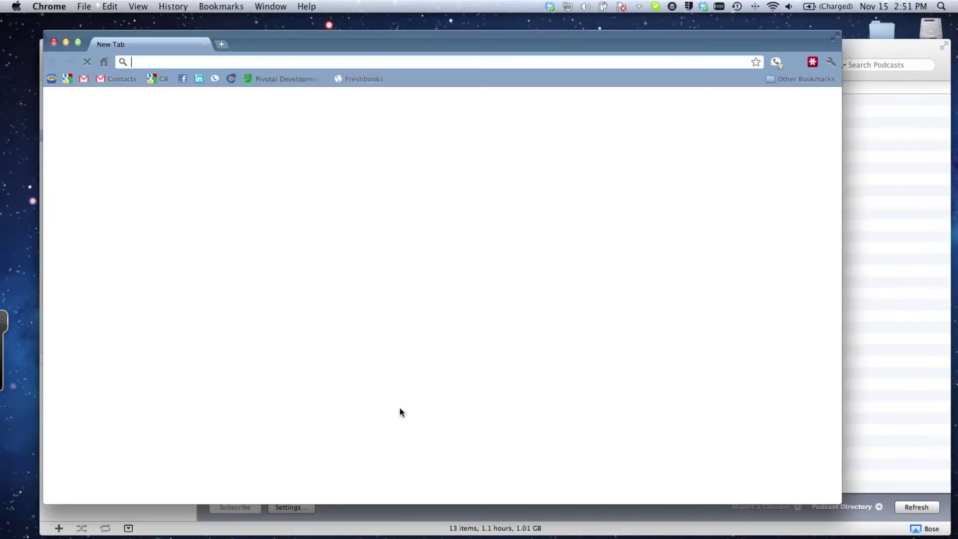
Load google.com in Chrome, then close the Chrome window.
{"action": "left_click", "coordinate": [268, 61]}
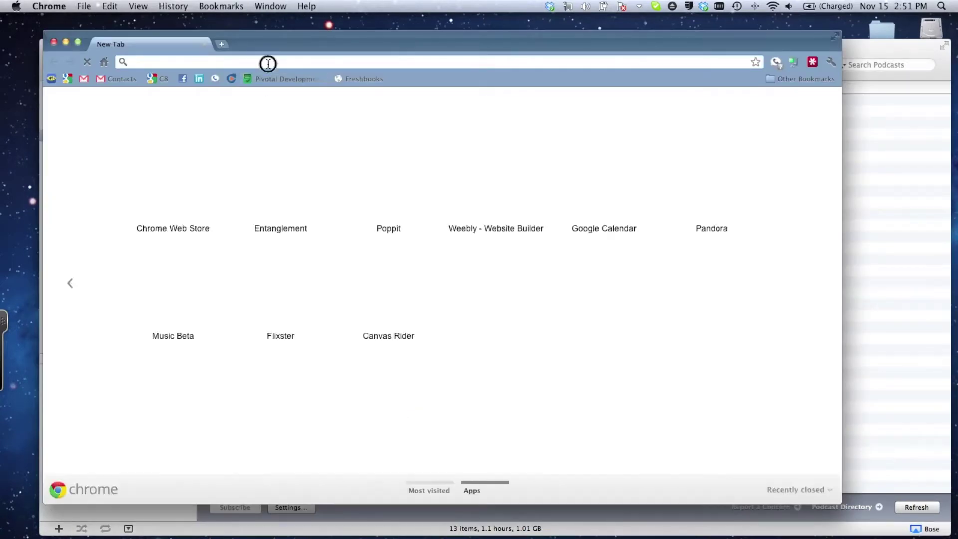
{"action": "type", "text": "google.com"}
{"action": "key", "text": "Return"}
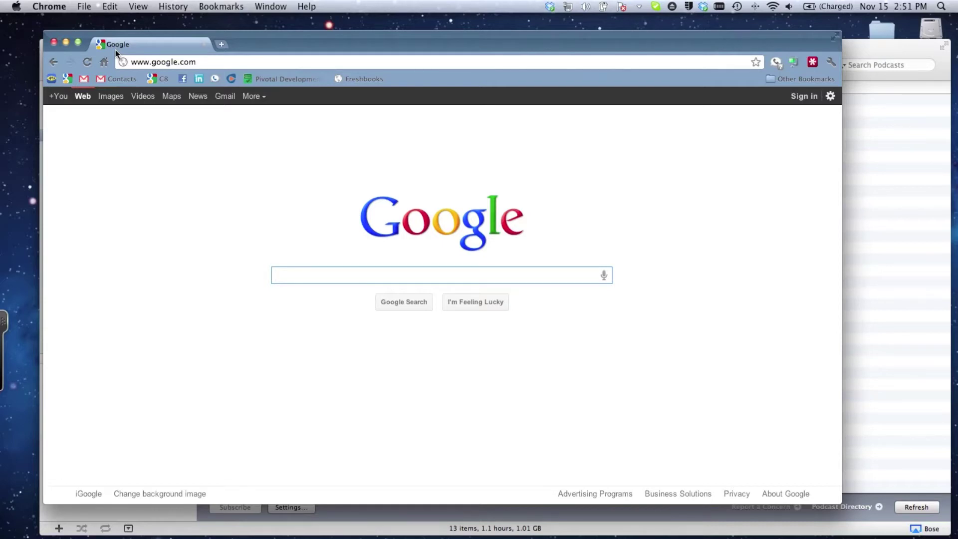
{"action": "left_click", "coordinate": [53, 42]}
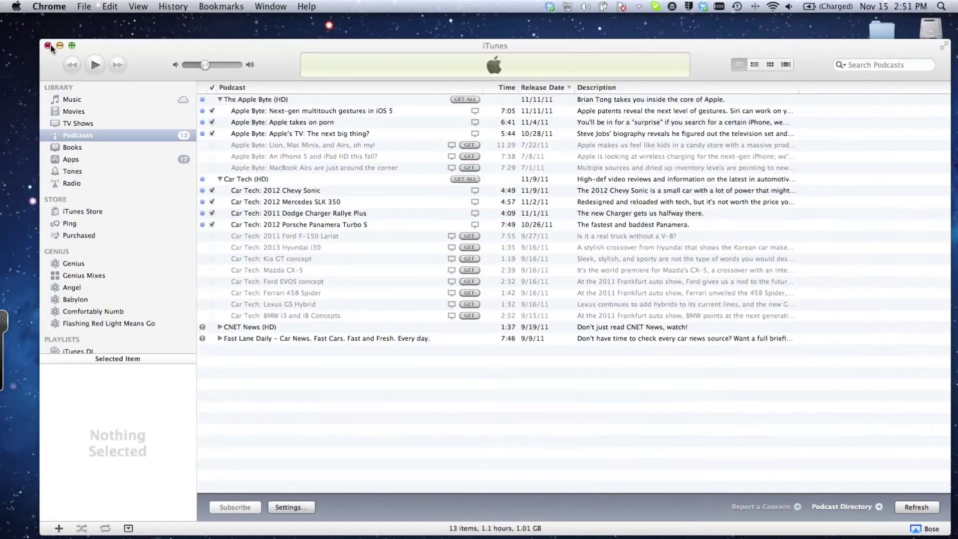
Close iTunes and restore the NexGen Customer Import project window from the Dock.
{"action": "left_click", "coordinate": [48, 45]}
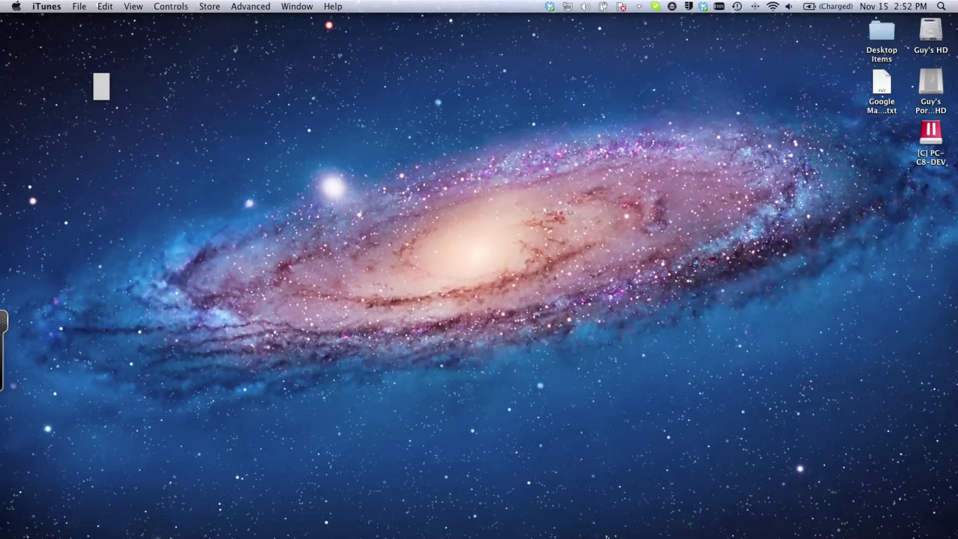
{"action": "mouse_move", "coordinate": [747, 516]}
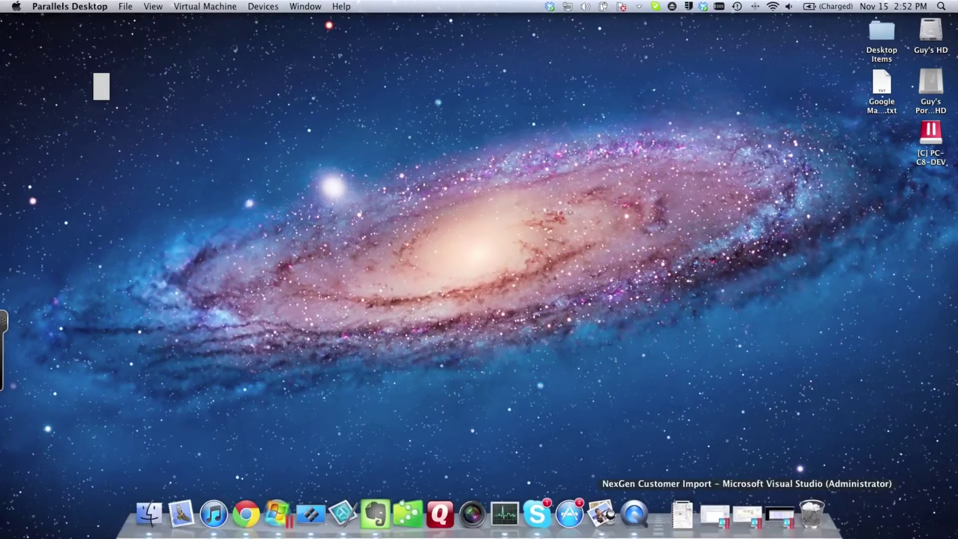
{"action": "left_click", "coordinate": [746, 519]}
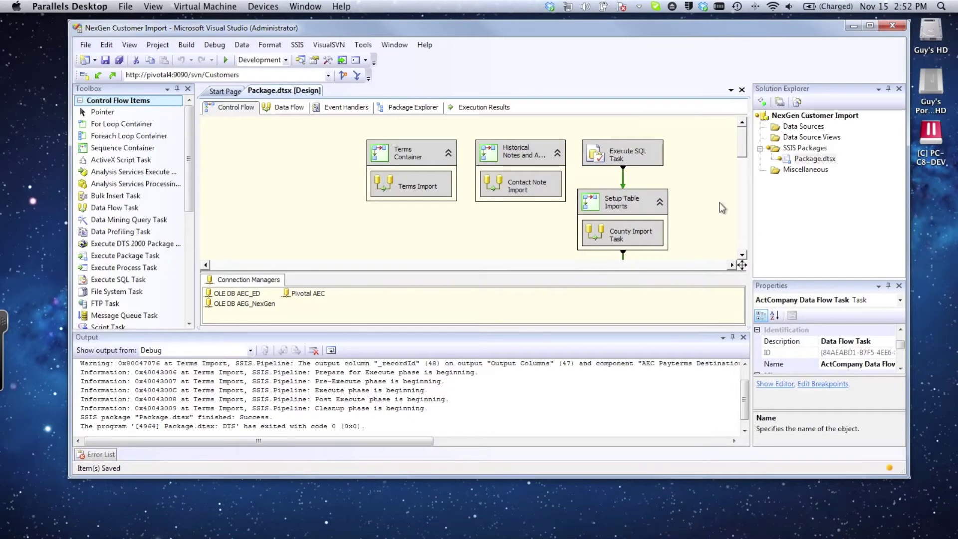
{"action": "left_click_drag", "start_coordinate": [645, 33], "coordinate": [596, 52]}
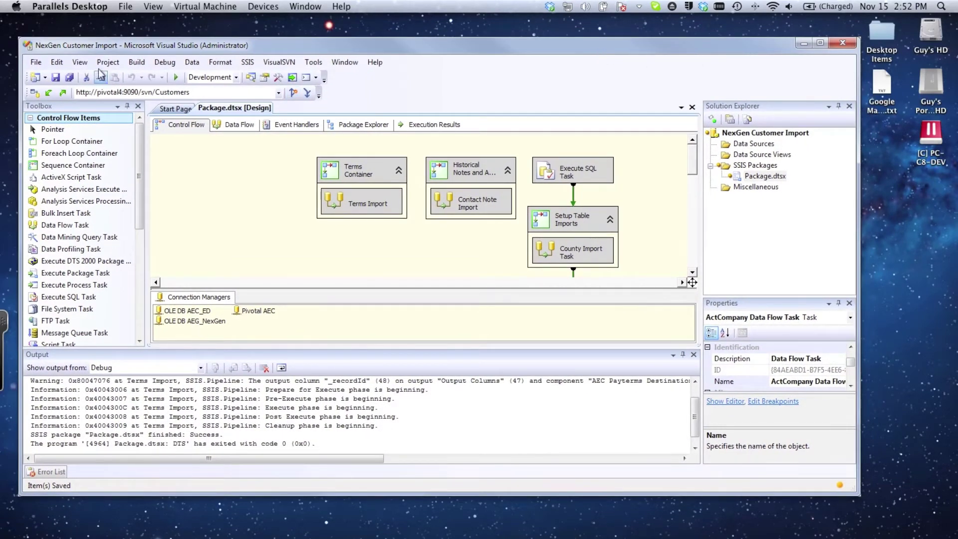
{"action": "left_click", "coordinate": [28, 48]}
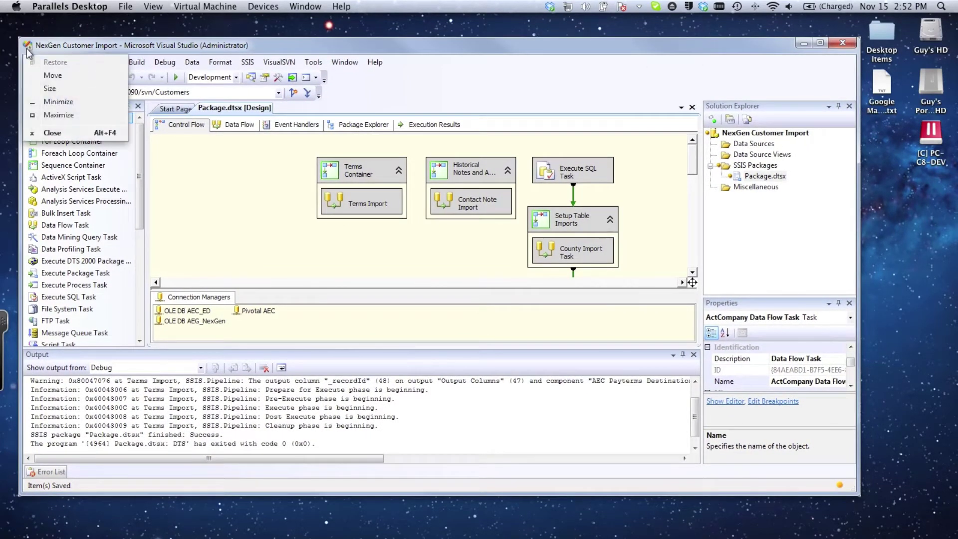
{"action": "left_click", "coordinate": [663, 55]}
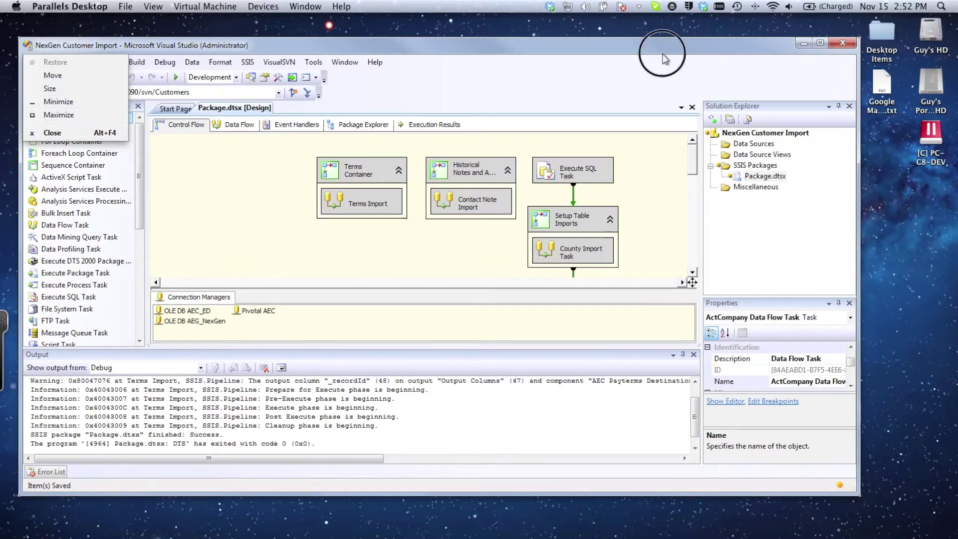
{"action": "left_click_drag", "start_coordinate": [663, 55], "coordinate": [665, 55]}
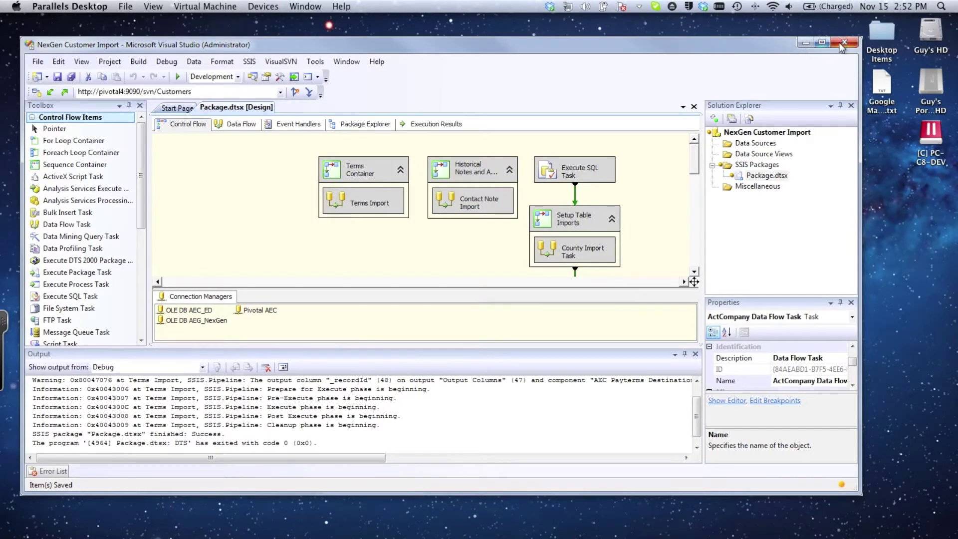
{"action": "left_click", "coordinate": [805, 45]}
{"action": "mouse_move", "coordinate": [750, 537]}
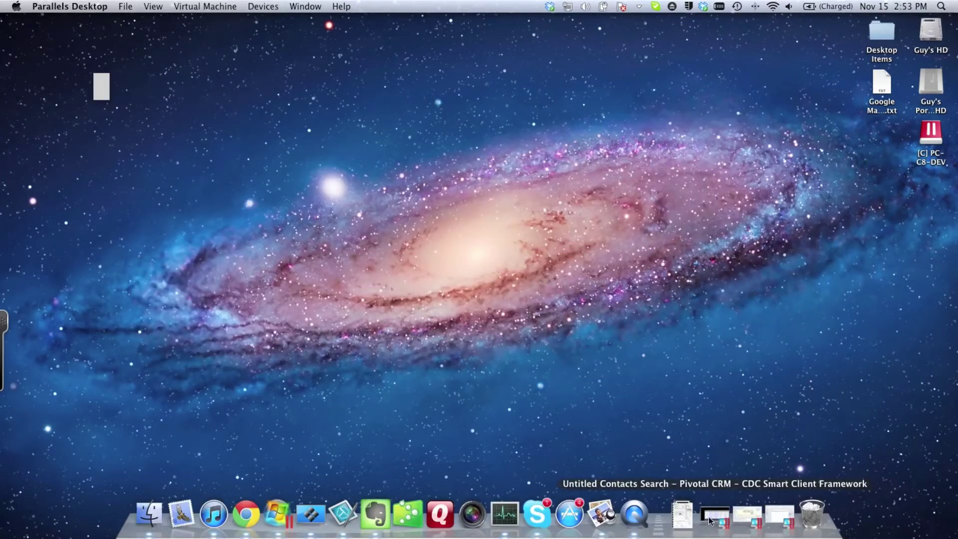
Restore Outlook from the Dock, switch to the Home ribbon, and start a new e-mail.
{"action": "left_click", "coordinate": [751, 516]}
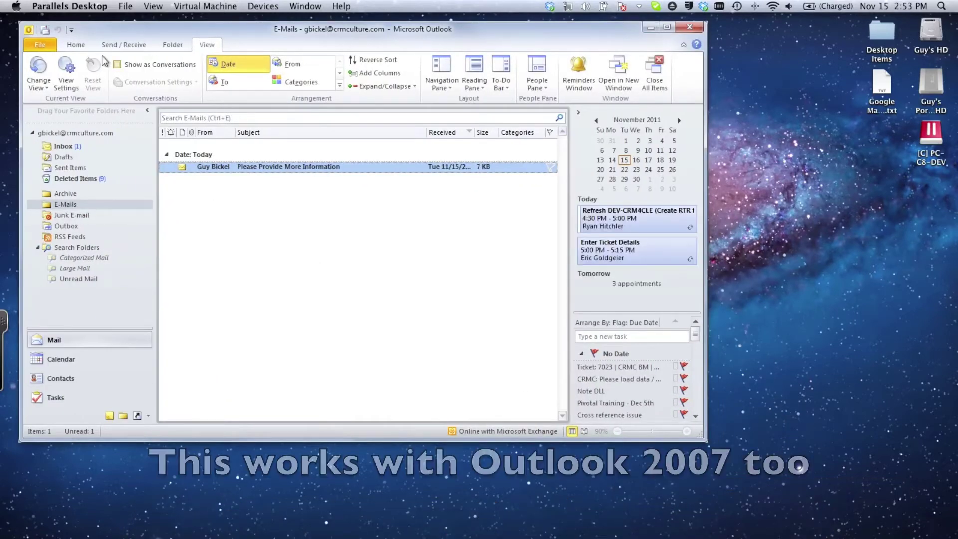
{"action": "left_click", "coordinate": [82, 50]}
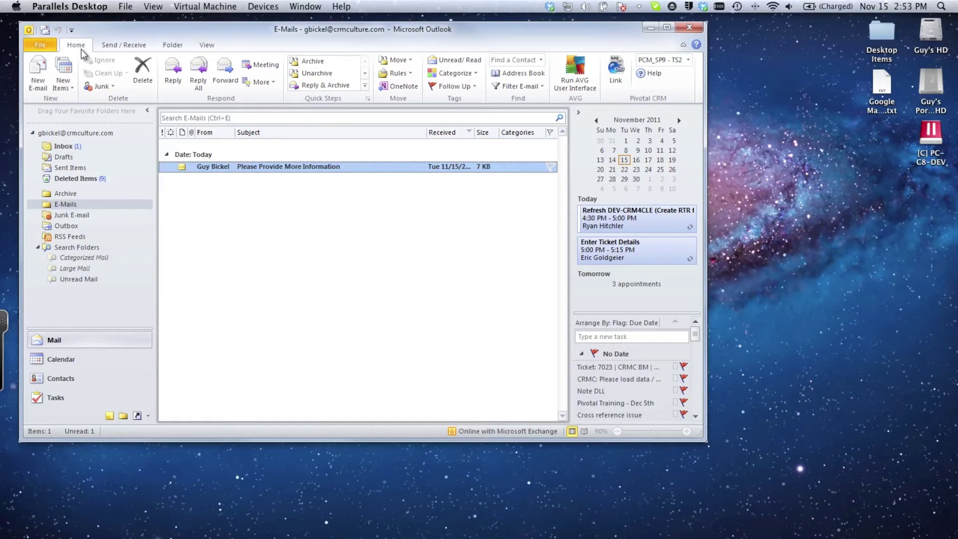
{"action": "left_click", "coordinate": [40, 78]}
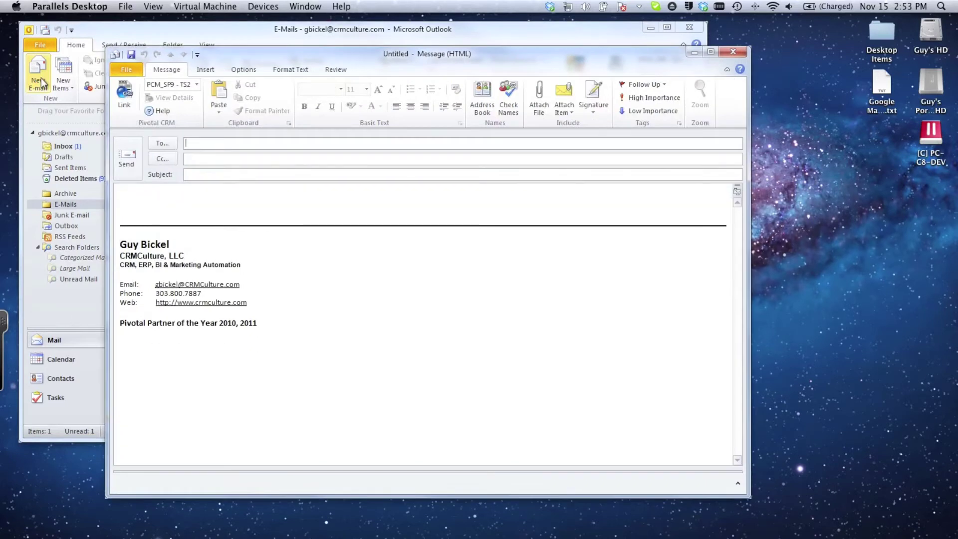
Address the new message to the suggested contact and give it the subject 'Test'.
{"action": "type", "text": "gbick"}
{"action": "key", "text": "Return"}
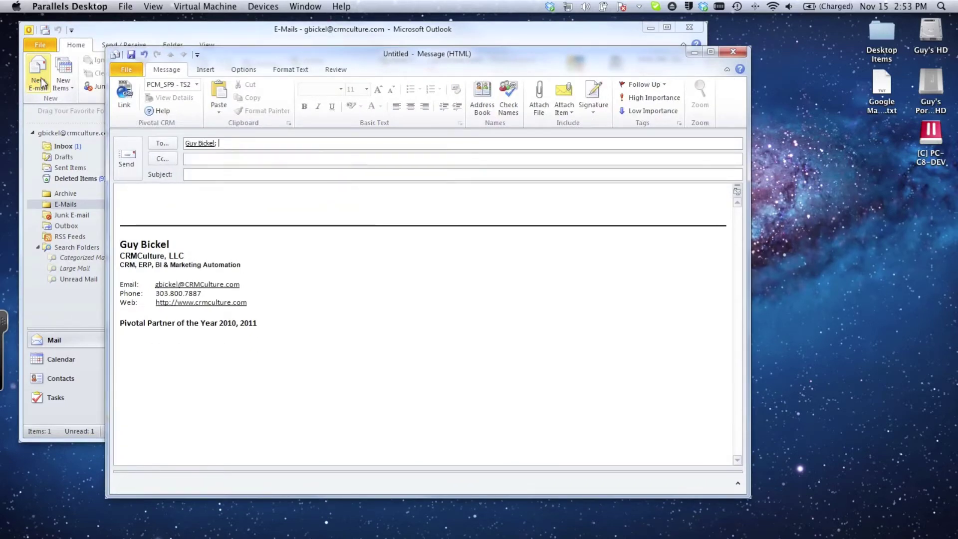
{"action": "key", "text": "Tab"}
{"action": "key", "text": "Tab"}
{"action": "type", "text": "Test"}
{"action": "key", "text": "Tab"}
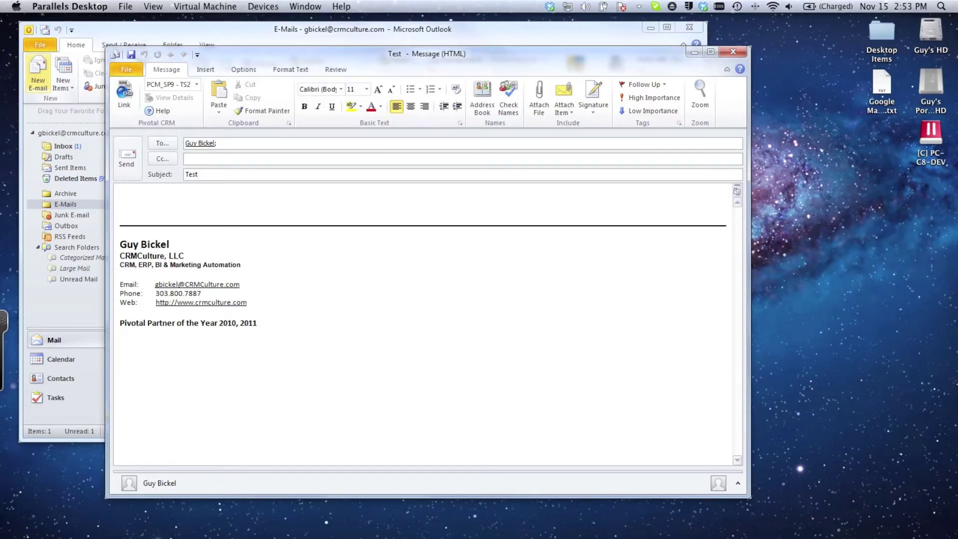
Attach Google Map Query Info.txt from the desktop, then close the draft without saving.
{"action": "left_click_drag", "start_coordinate": [882, 88], "coordinate": [610, 202]}
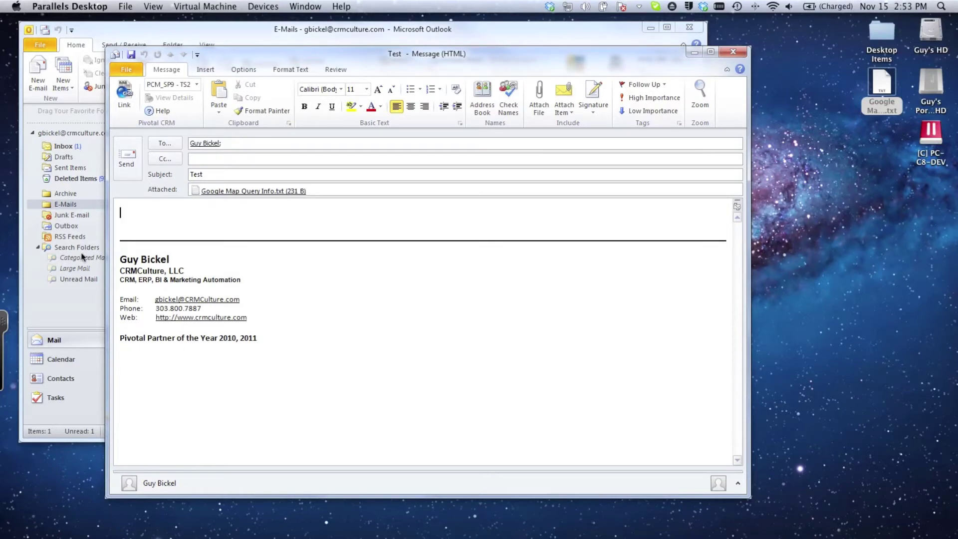
{"action": "left_click", "coordinate": [733, 51]}
{"action": "left_click", "coordinate": [477, 312]}
Restore the Pivotal CRM 266-contact search results, scroll through them, then bring Outlook forward.
{"action": "mouse_move", "coordinate": [740, 533]}
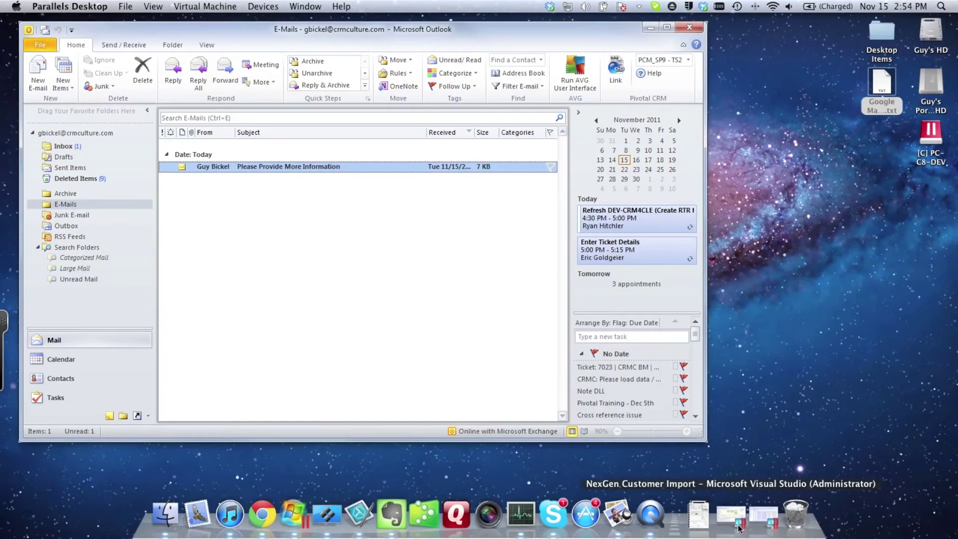
{"action": "left_click", "coordinate": [765, 525]}
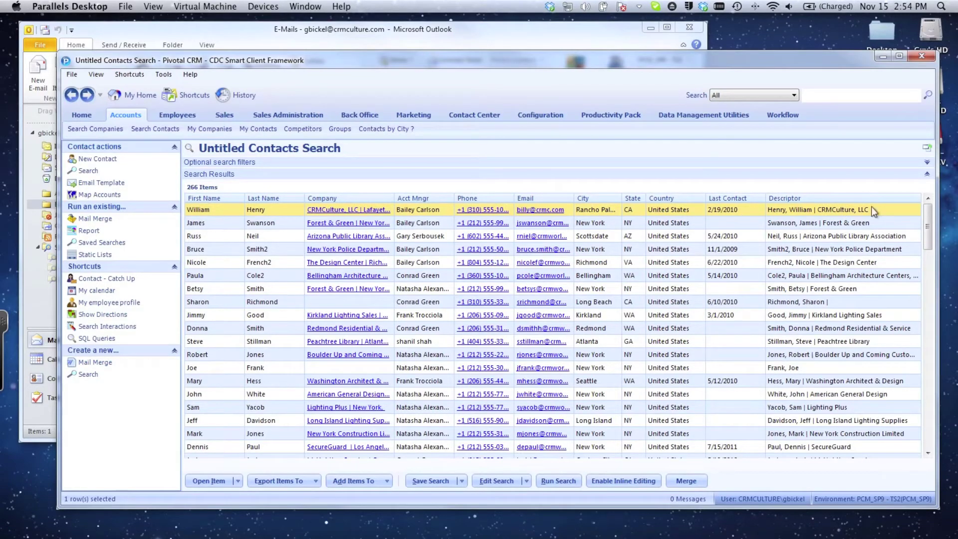
{"action": "left_click", "coordinate": [929, 273]}
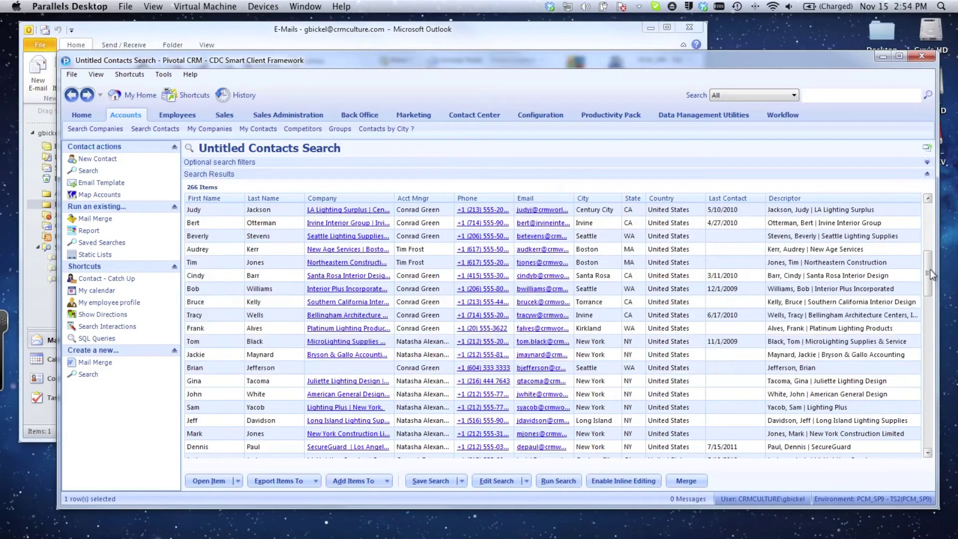
{"action": "left_click_drag", "start_coordinate": [930, 274], "coordinate": [931, 212]}
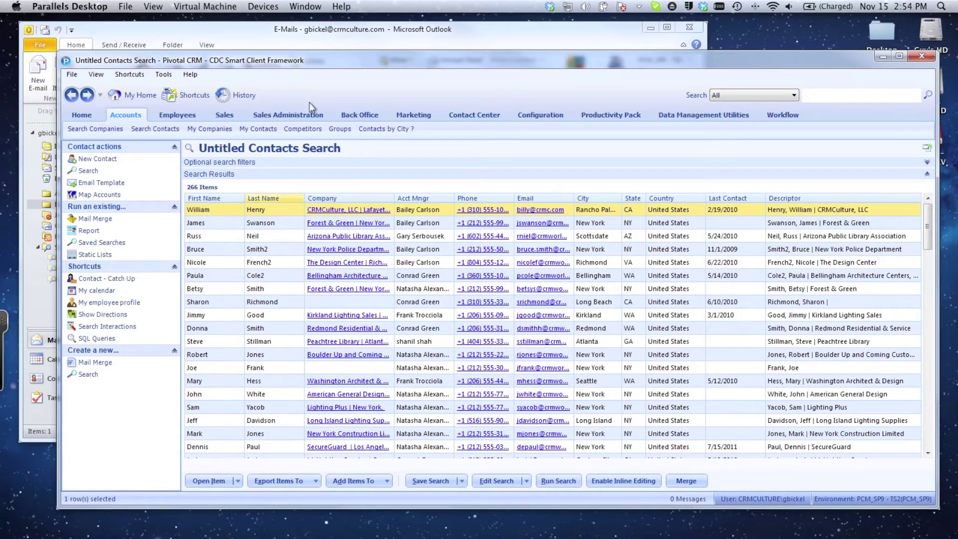
{"action": "left_click", "coordinate": [315, 44]}
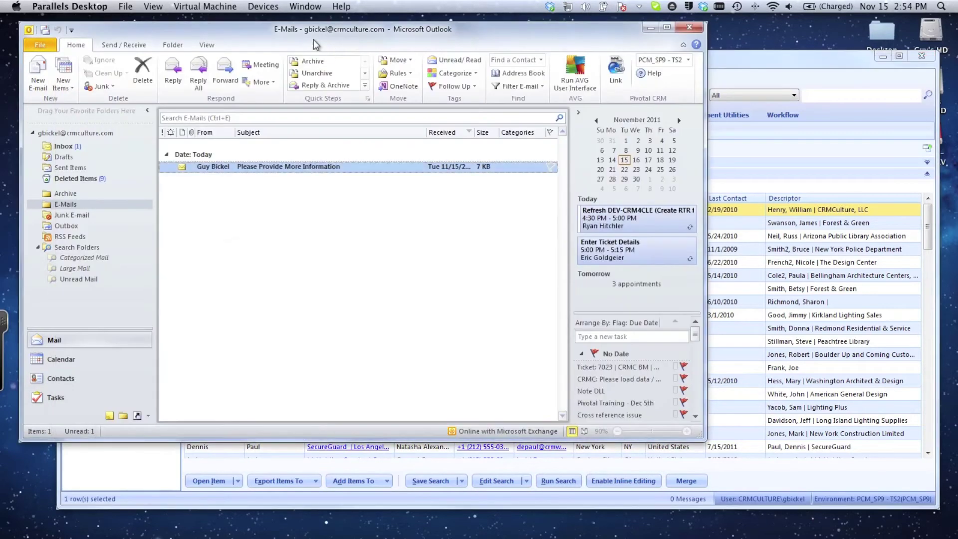
Open the Please Provide More Information email and choose Link in the Pivotal CRM group.
{"action": "double_click", "coordinate": [253, 171]}
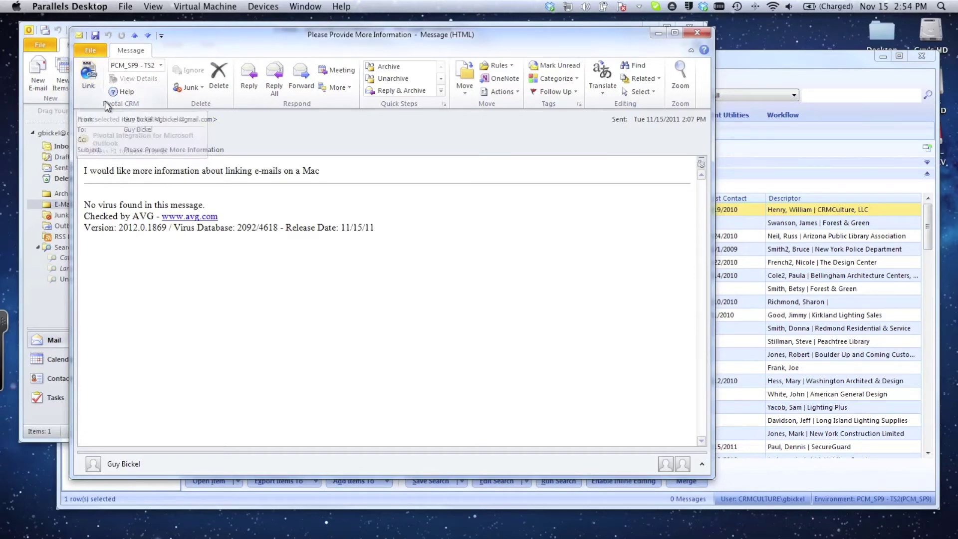
{"action": "left_click", "coordinate": [89, 80]}
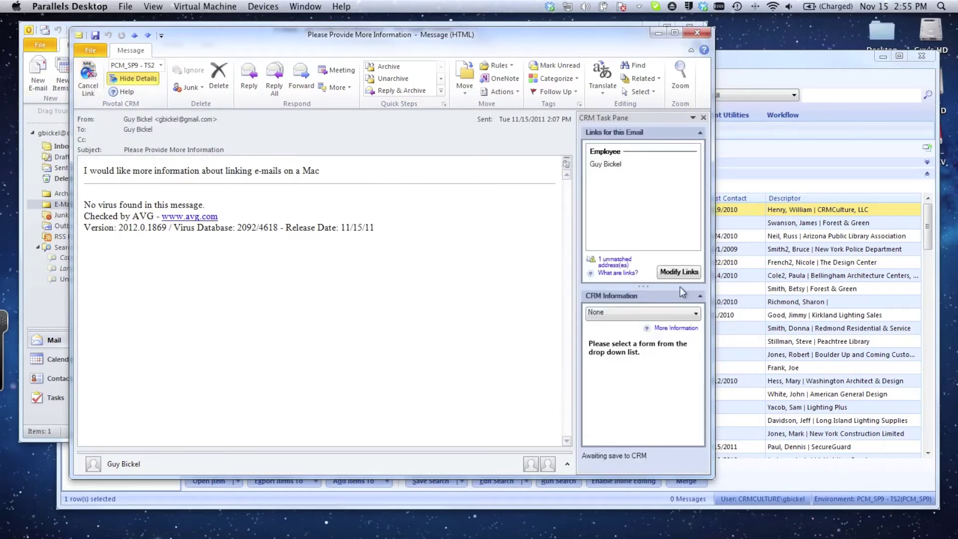
Search Contacts for 'henry', add the found contact to the email's links, confirm, and close the message.
{"action": "left_click", "coordinate": [680, 273]}
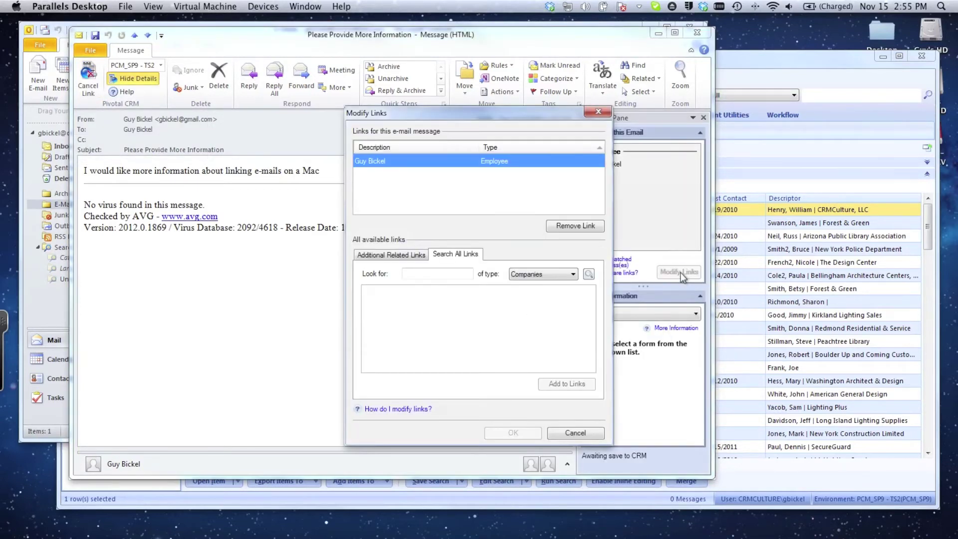
{"action": "left_click", "coordinate": [543, 274]}
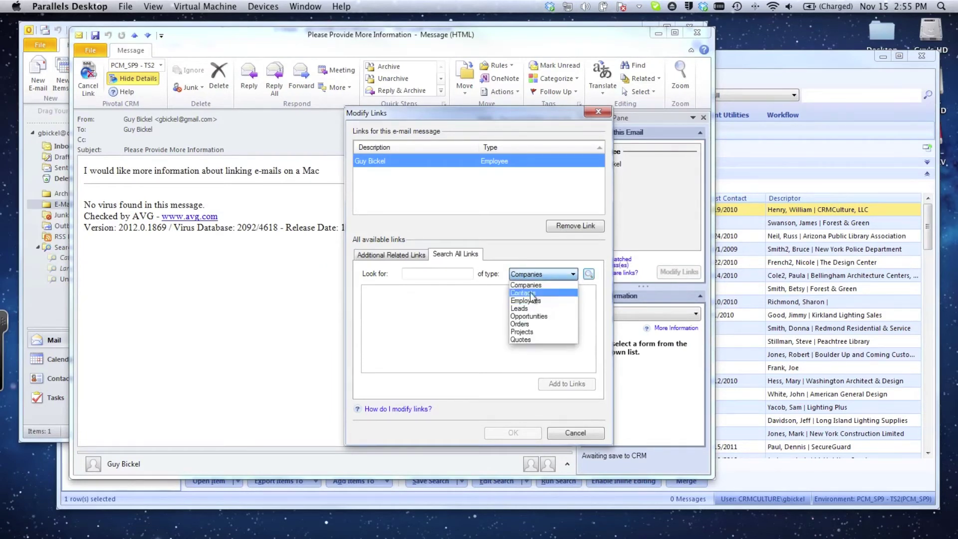
{"action": "left_click", "coordinate": [528, 292]}
{"action": "left_click", "coordinate": [430, 275]}
{"action": "type", "text": "henry"}
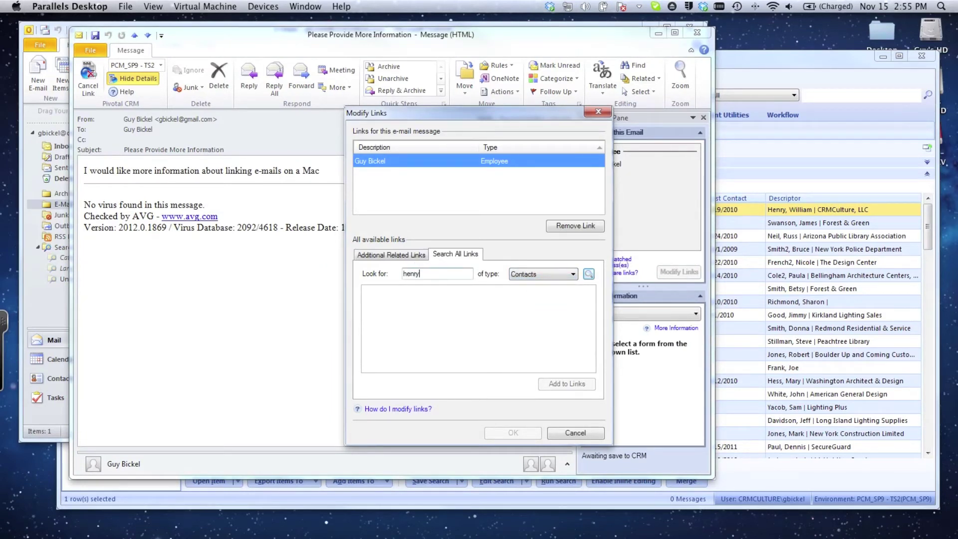
{"action": "key", "text": "Return"}
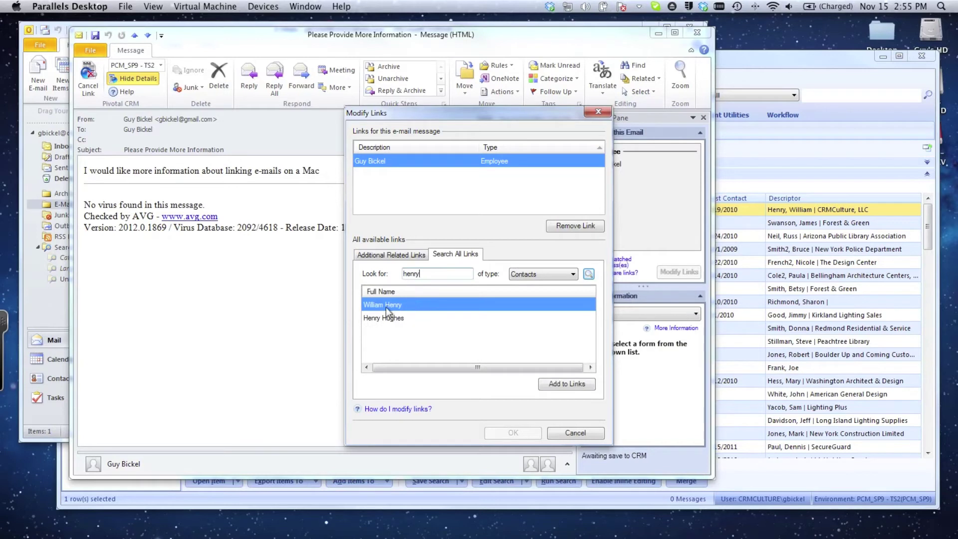
{"action": "left_click", "coordinate": [546, 385]}
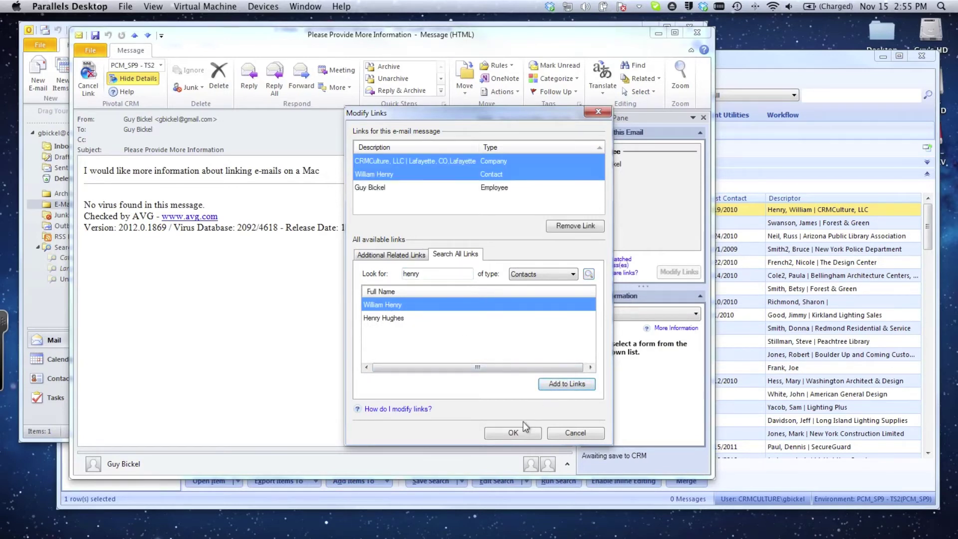
{"action": "left_click", "coordinate": [519, 433]}
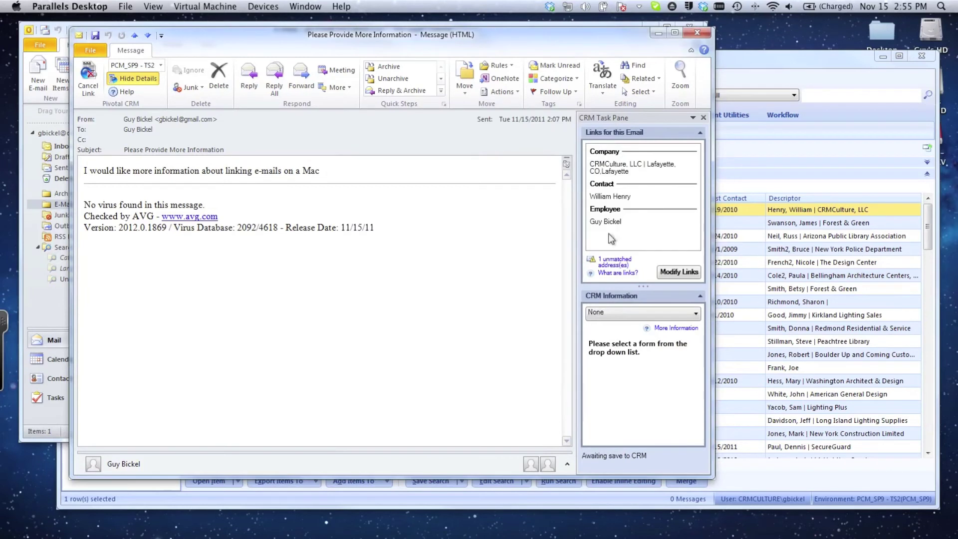
{"action": "left_click", "coordinate": [697, 33]}
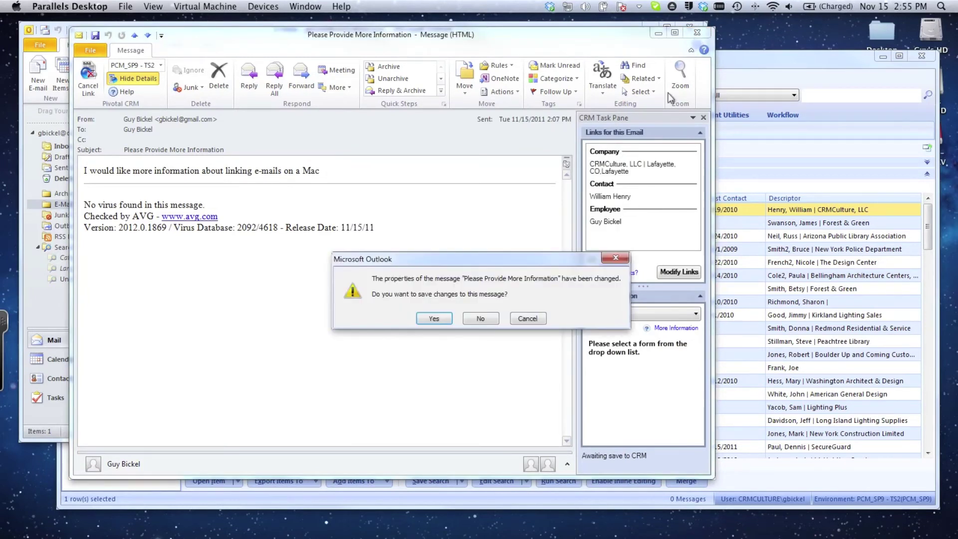
Save the linked email to CRM, then open the top contact's full record from the search results.
{"action": "left_click", "coordinate": [431, 322]}
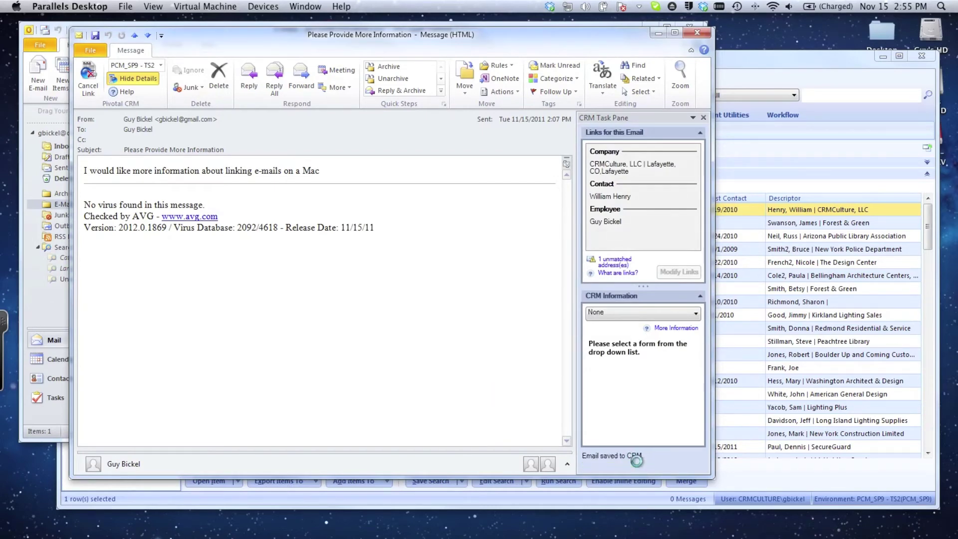
{"action": "key", "text": "Escape"}
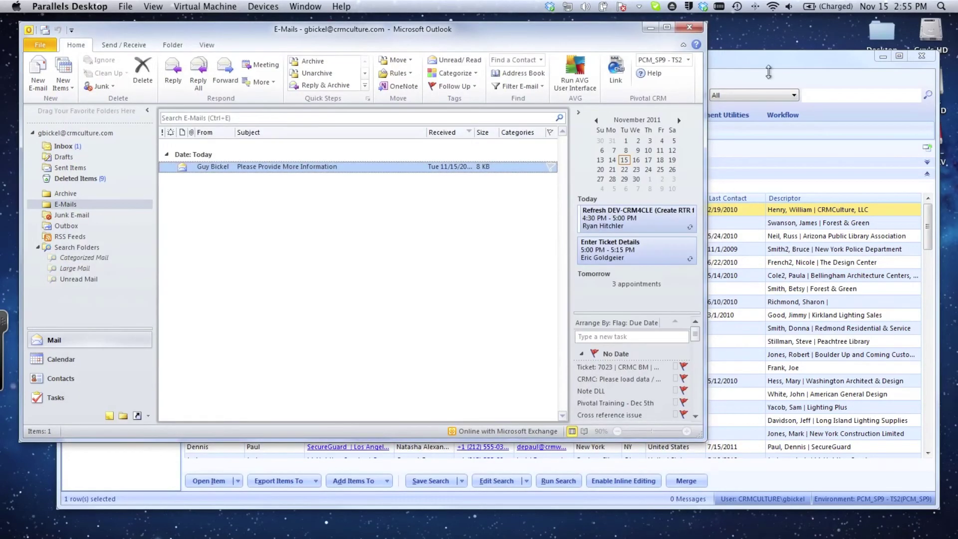
{"action": "left_click", "coordinate": [773, 72]}
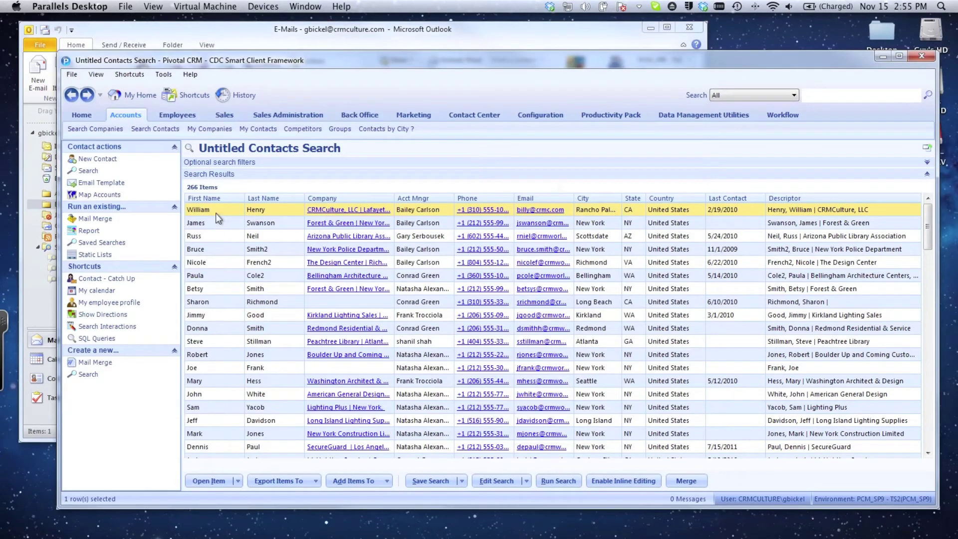
{"action": "left_click", "coordinate": [209, 480]}
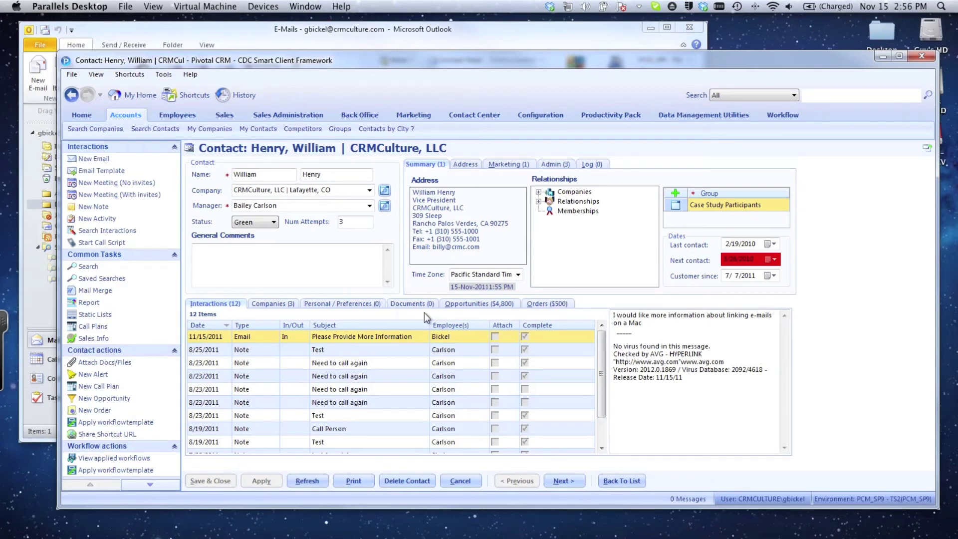
Attach a document to the contact with type Documentation, dated 11/15/2011, and confirm the link details.
{"action": "left_click", "coordinate": [115, 366]}
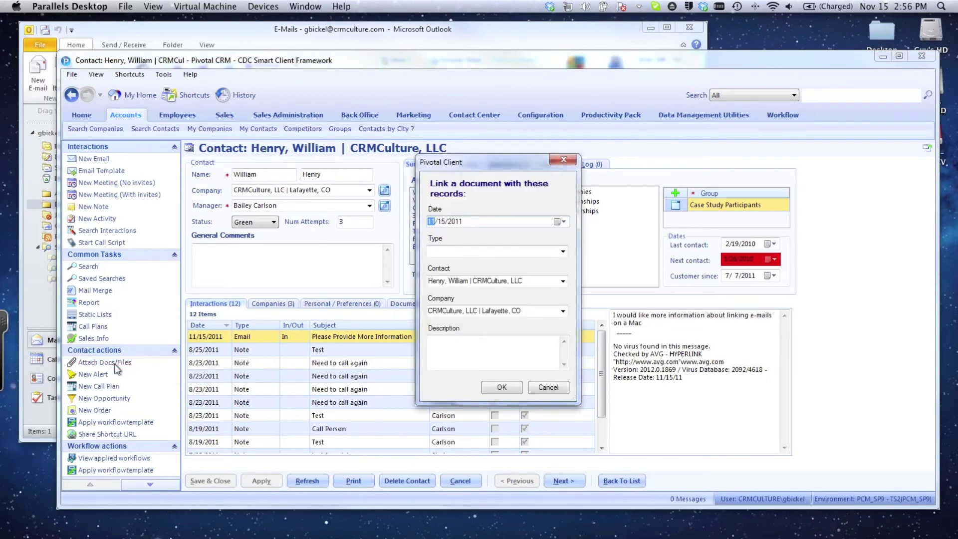
{"action": "left_click", "coordinate": [563, 252]}
{"action": "left_click", "coordinate": [478, 264]}
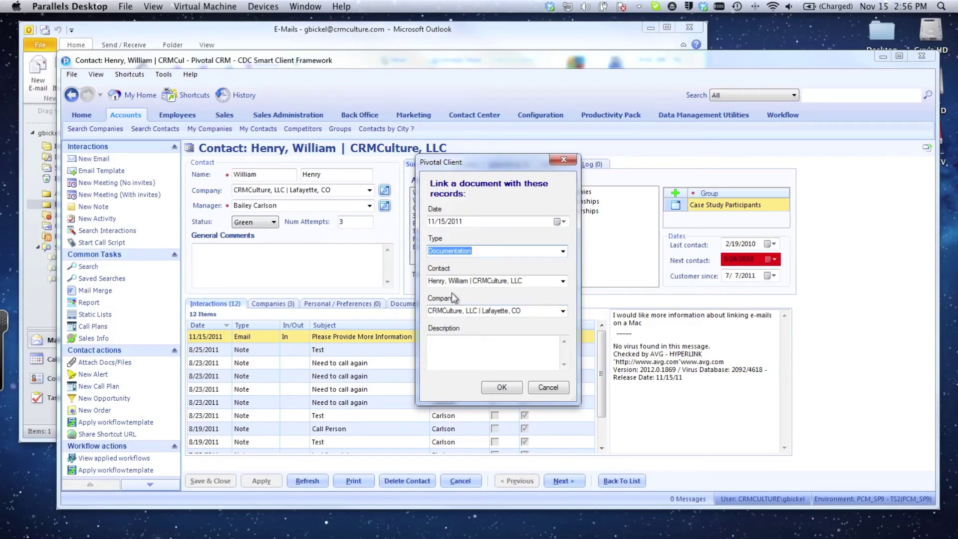
{"action": "left_click", "coordinate": [501, 387]}
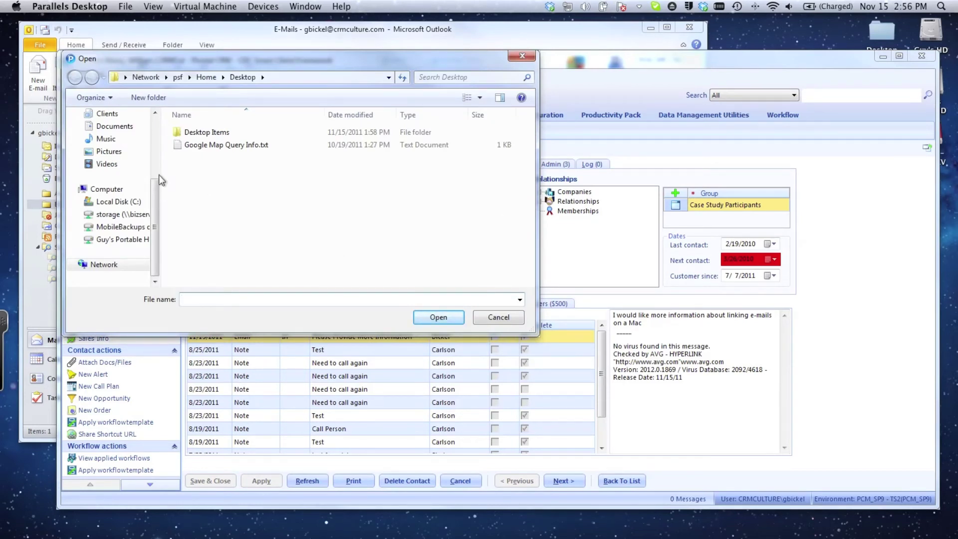
Attach Google Map Query Info.txt from the Home (psf) Desktop folder to the contact's record.
{"action": "left_click", "coordinate": [158, 128]}
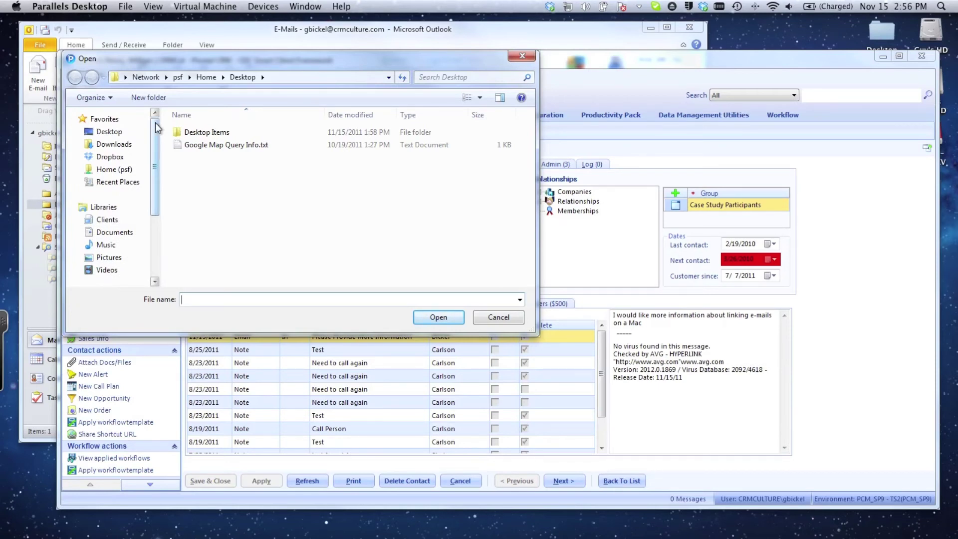
{"action": "left_click", "coordinate": [106, 171]}
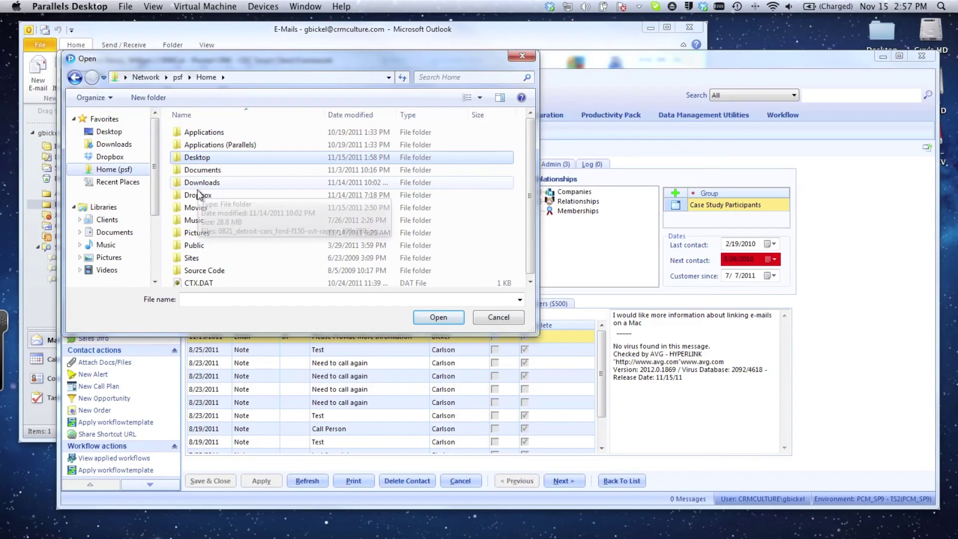
{"action": "double_click", "coordinate": [197, 158]}
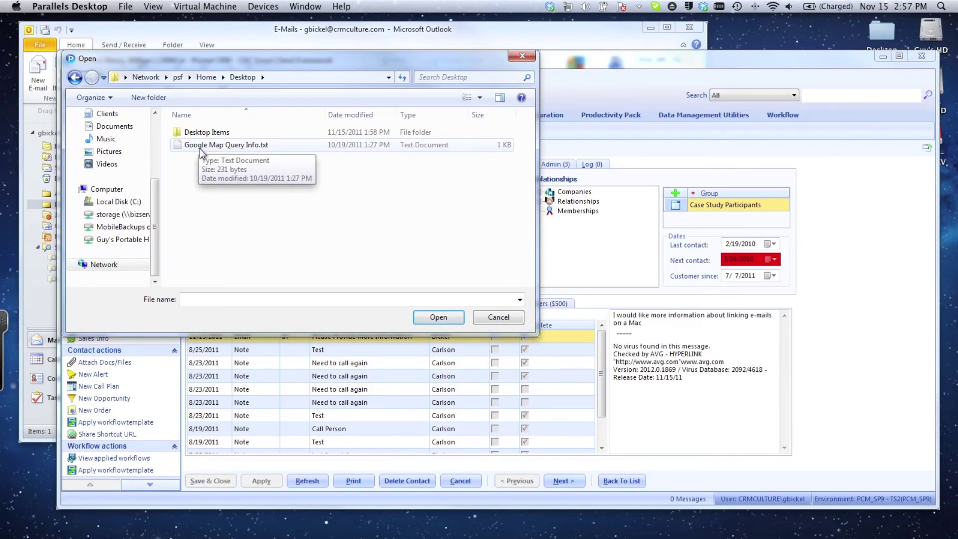
{"action": "left_click", "coordinate": [439, 316]}
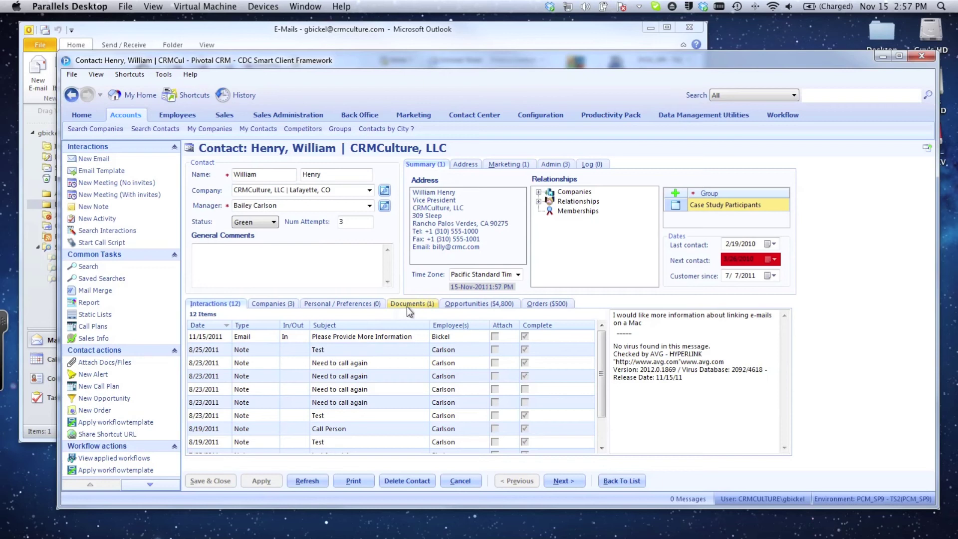
Show the contact's Documents (1) list and open the attached Google Map Query Info.txt.
{"action": "left_click", "coordinate": [419, 309]}
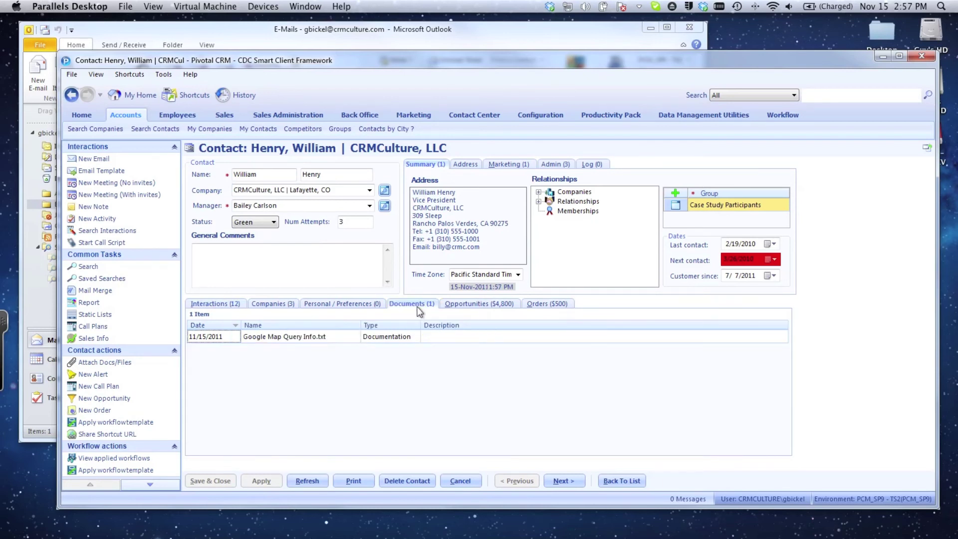
{"action": "double_click", "coordinate": [304, 340]}
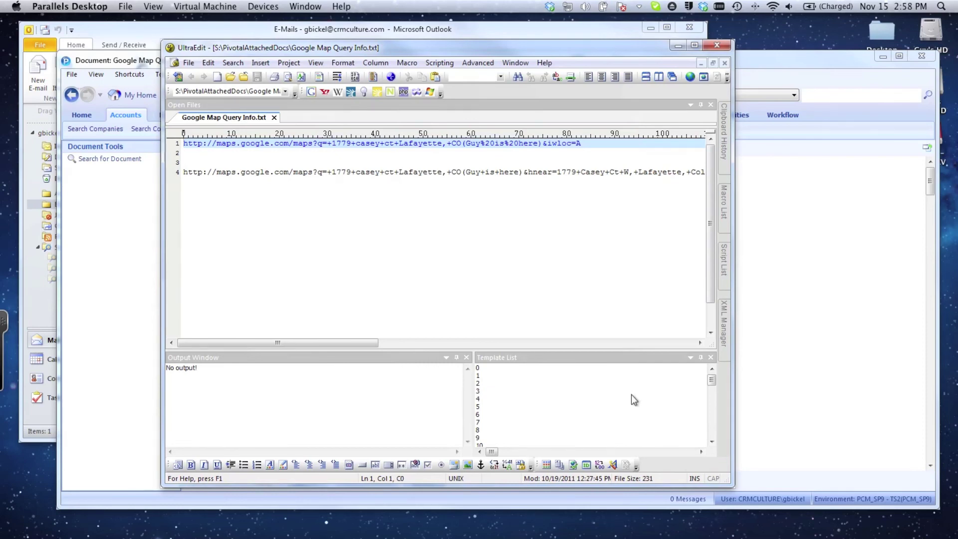
Close the text file in UltraEdit and the document record without changes, returning to the contact.
{"action": "left_click", "coordinate": [718, 46]}
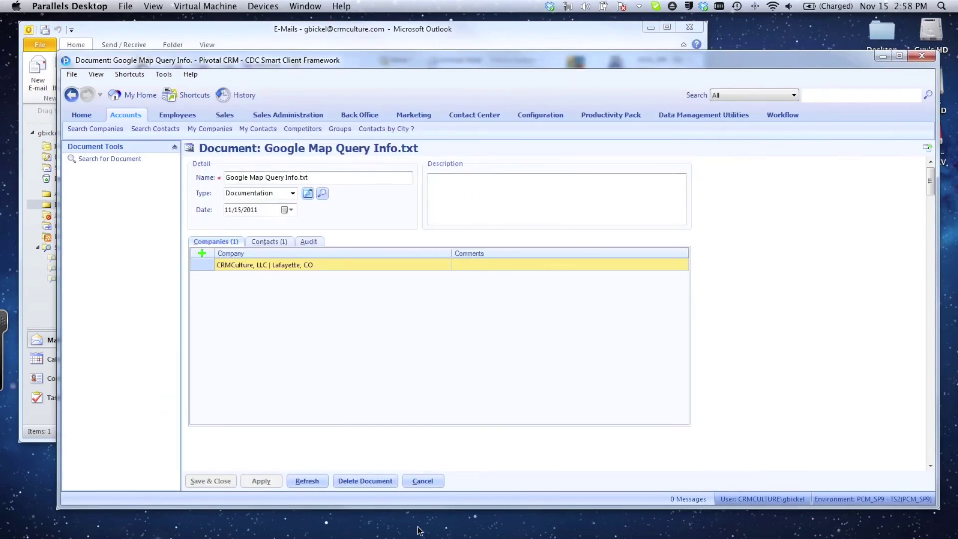
{"action": "left_click", "coordinate": [429, 482]}
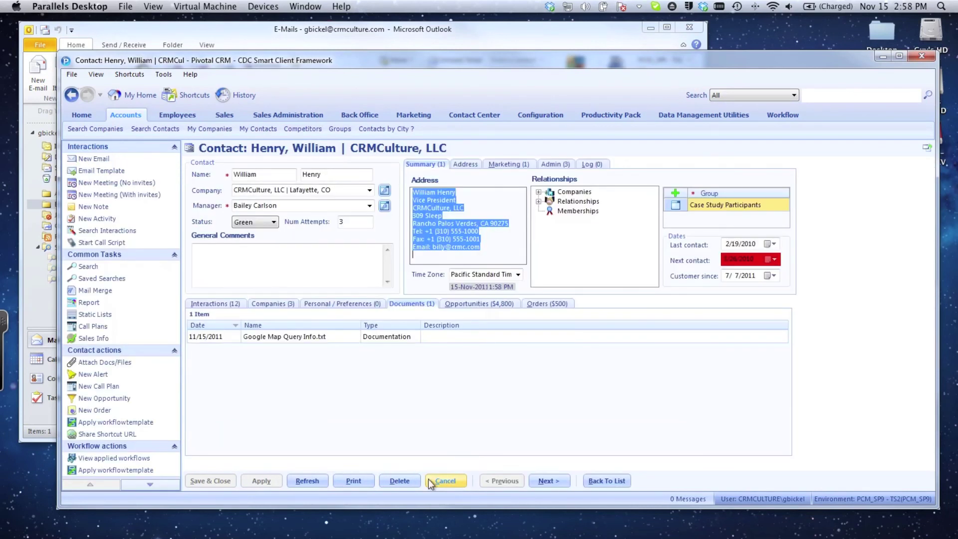